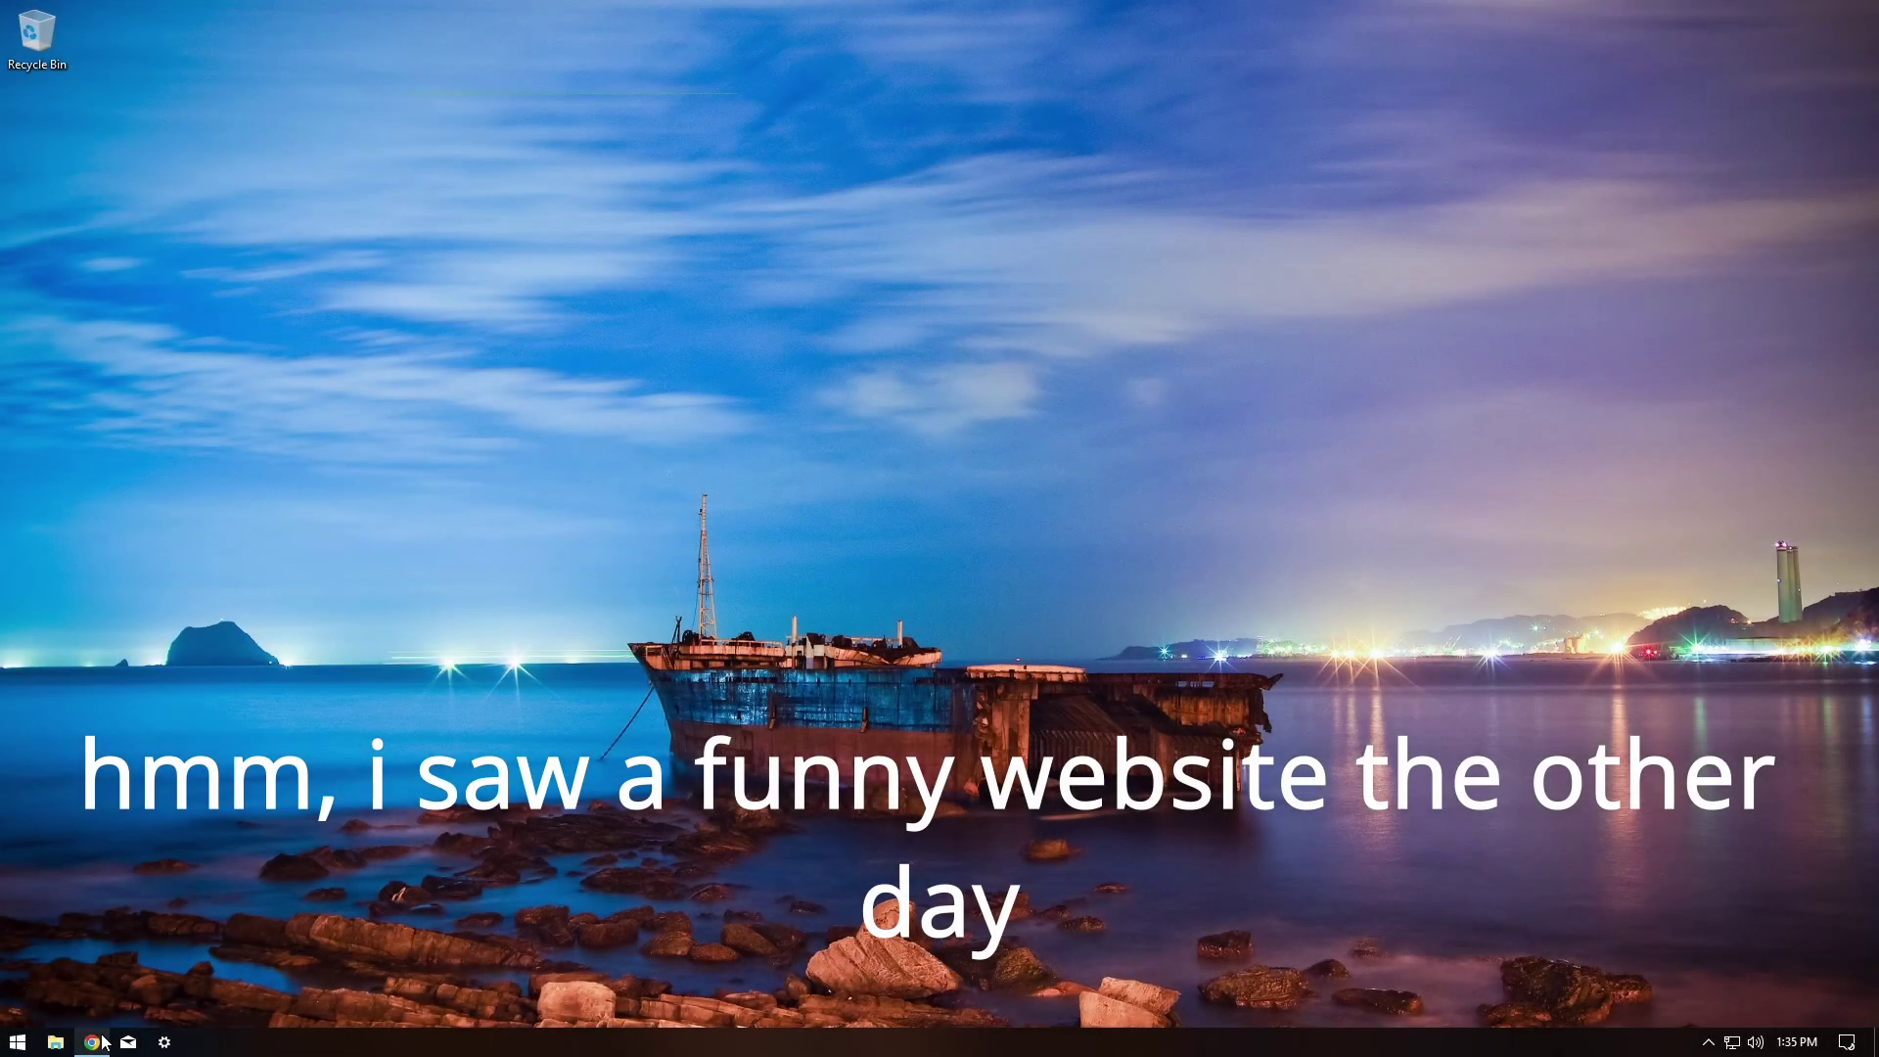
Browse to cut.zip in Chrome and let cut.exe download to the desktop
{"action": "left_click", "coordinate": [92, 1042]}
{"action": "left_click", "coordinate": [485, 76]}
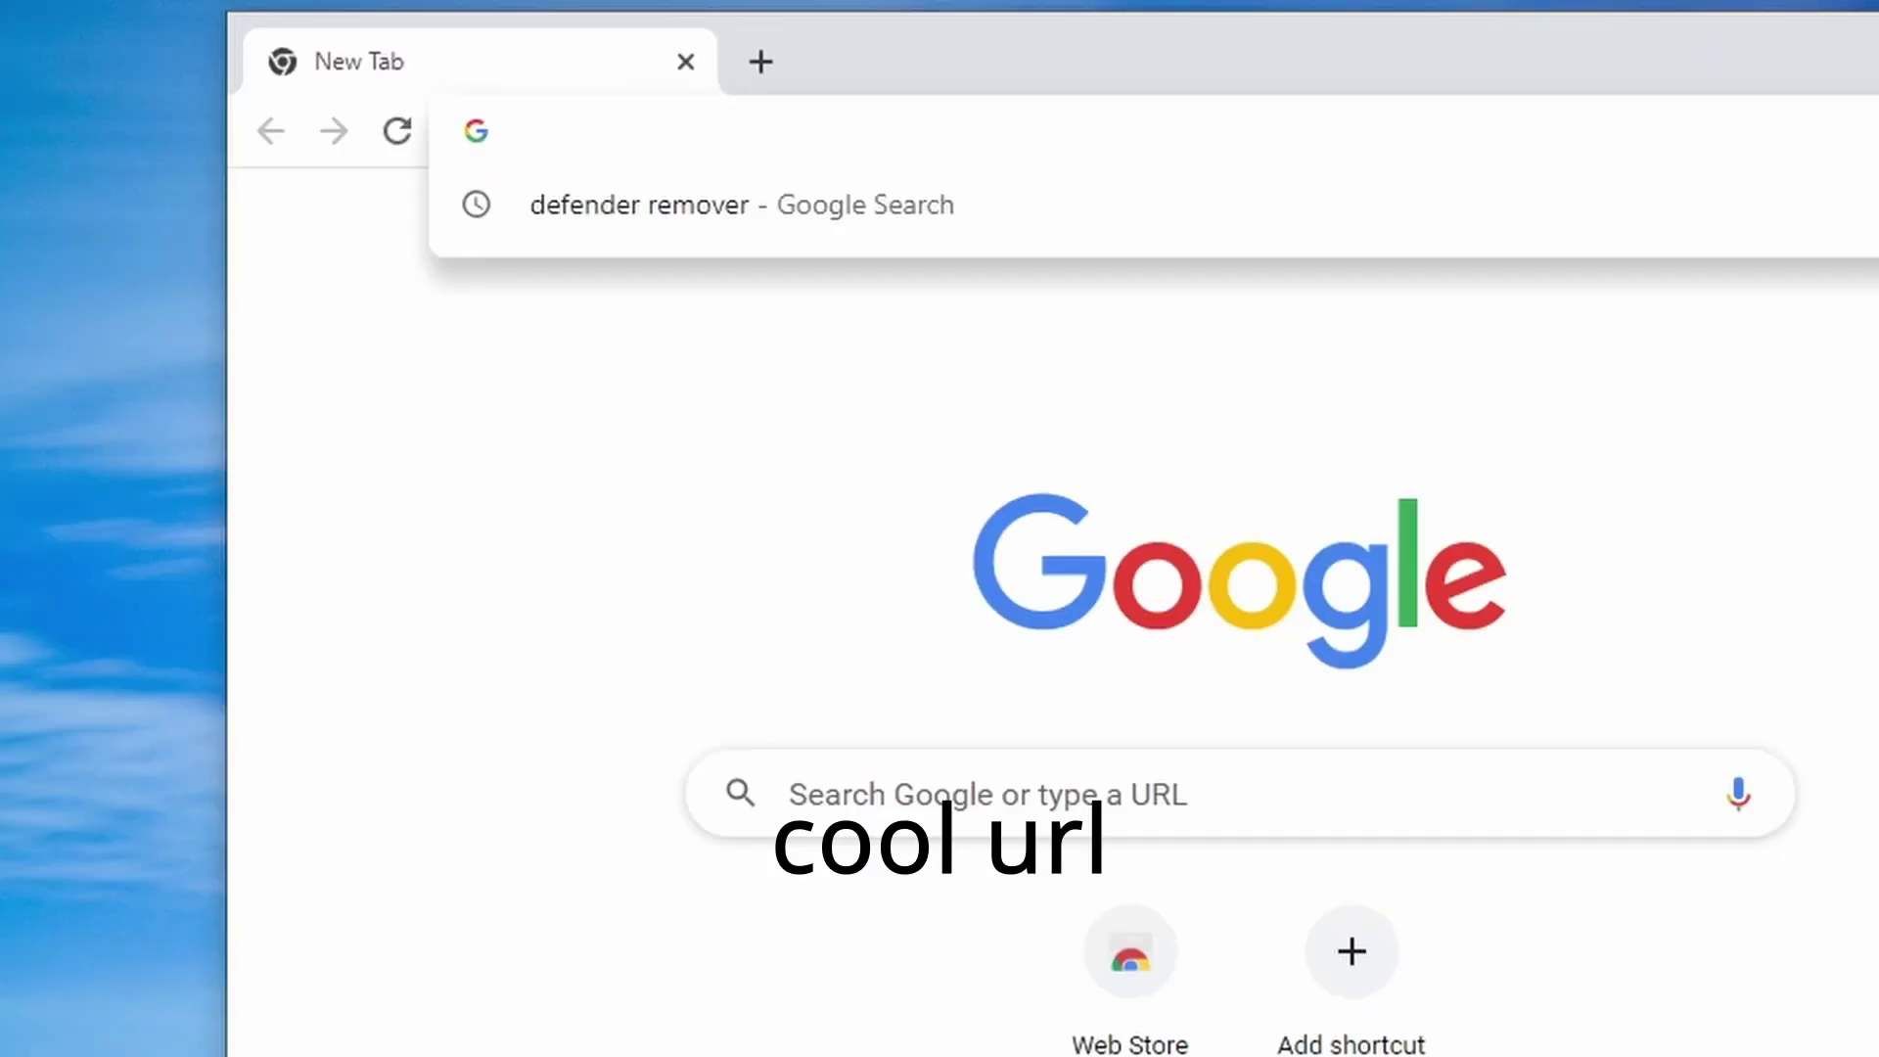
{"action": "type", "text": "cut.z9"}
{"action": "key", "text": "BackSpace"}
{"action": "type", "text": "ip"}
{"action": "key", "text": "Return"}
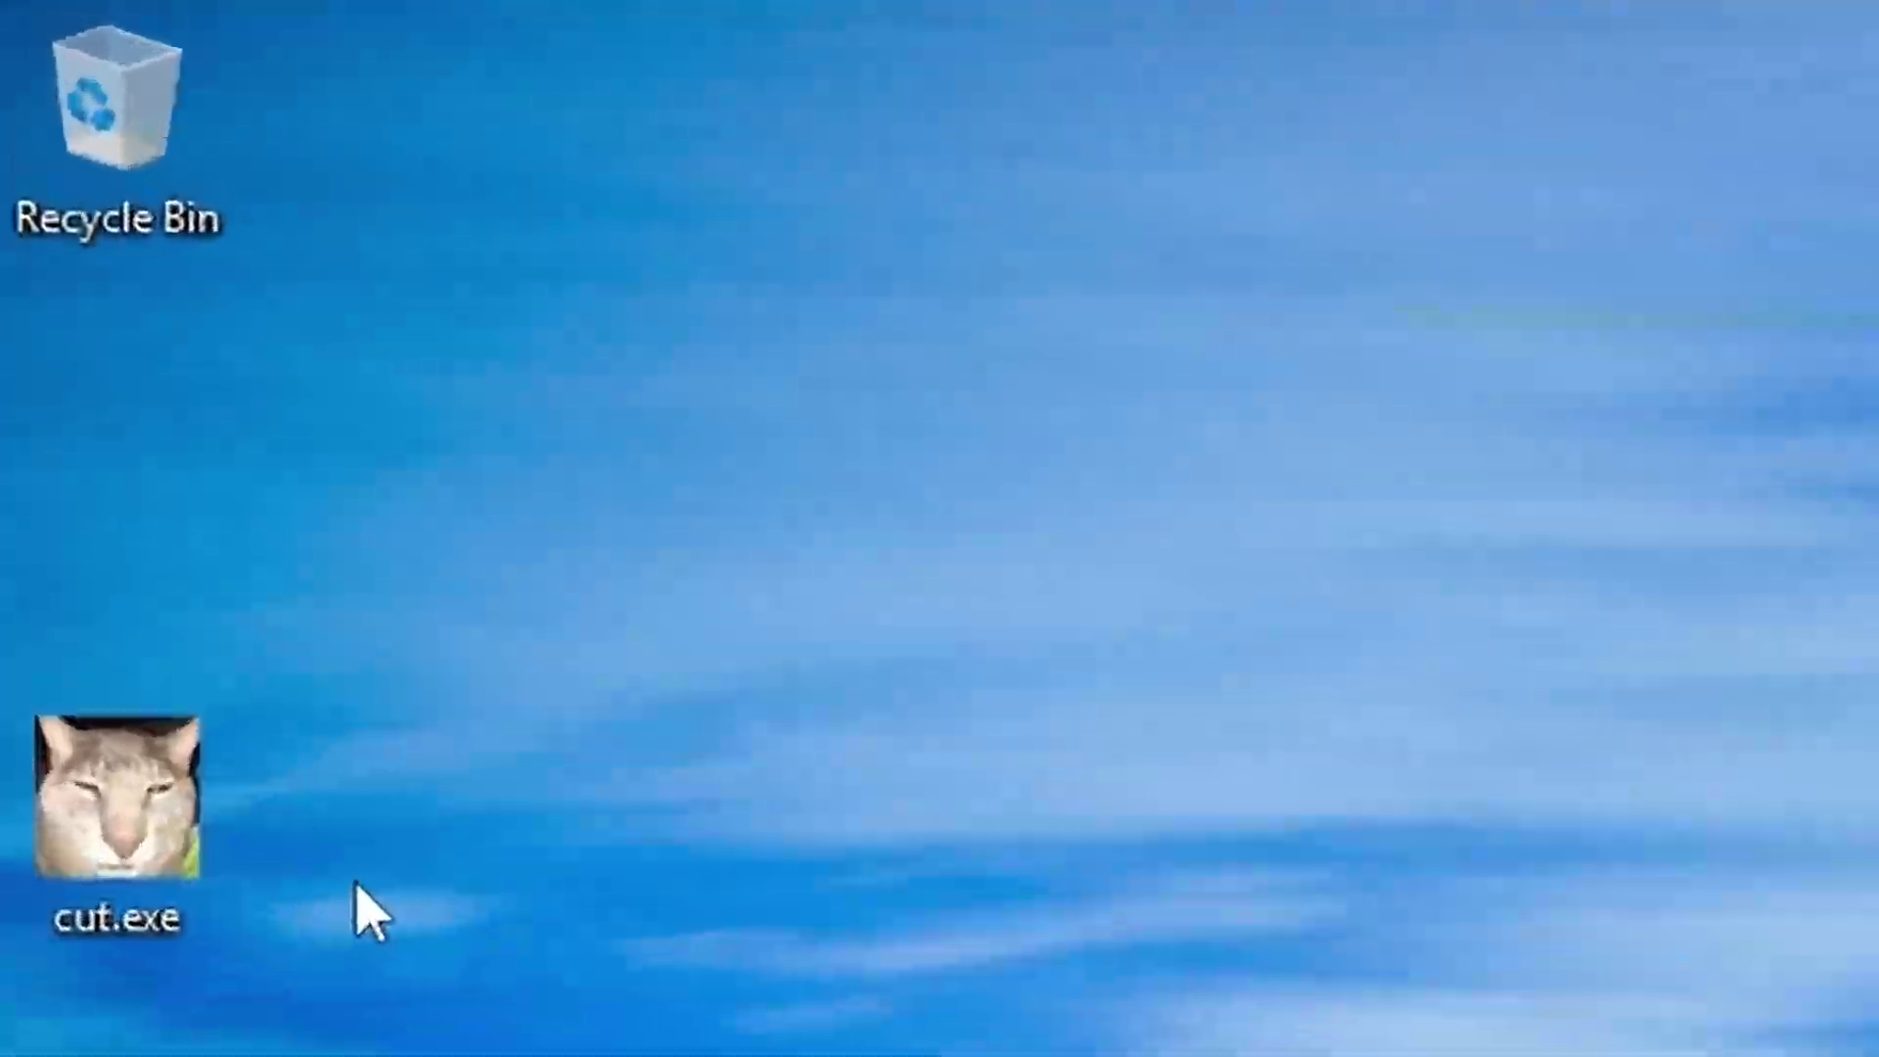
Run cut.exe from the desktop, approve the security warning, and show the VM's Power menu
{"action": "left_click_drag", "start_coordinate": [115, 166], "coordinate": [7, 274]}
{"action": "left_click", "coordinate": [329, 804]}
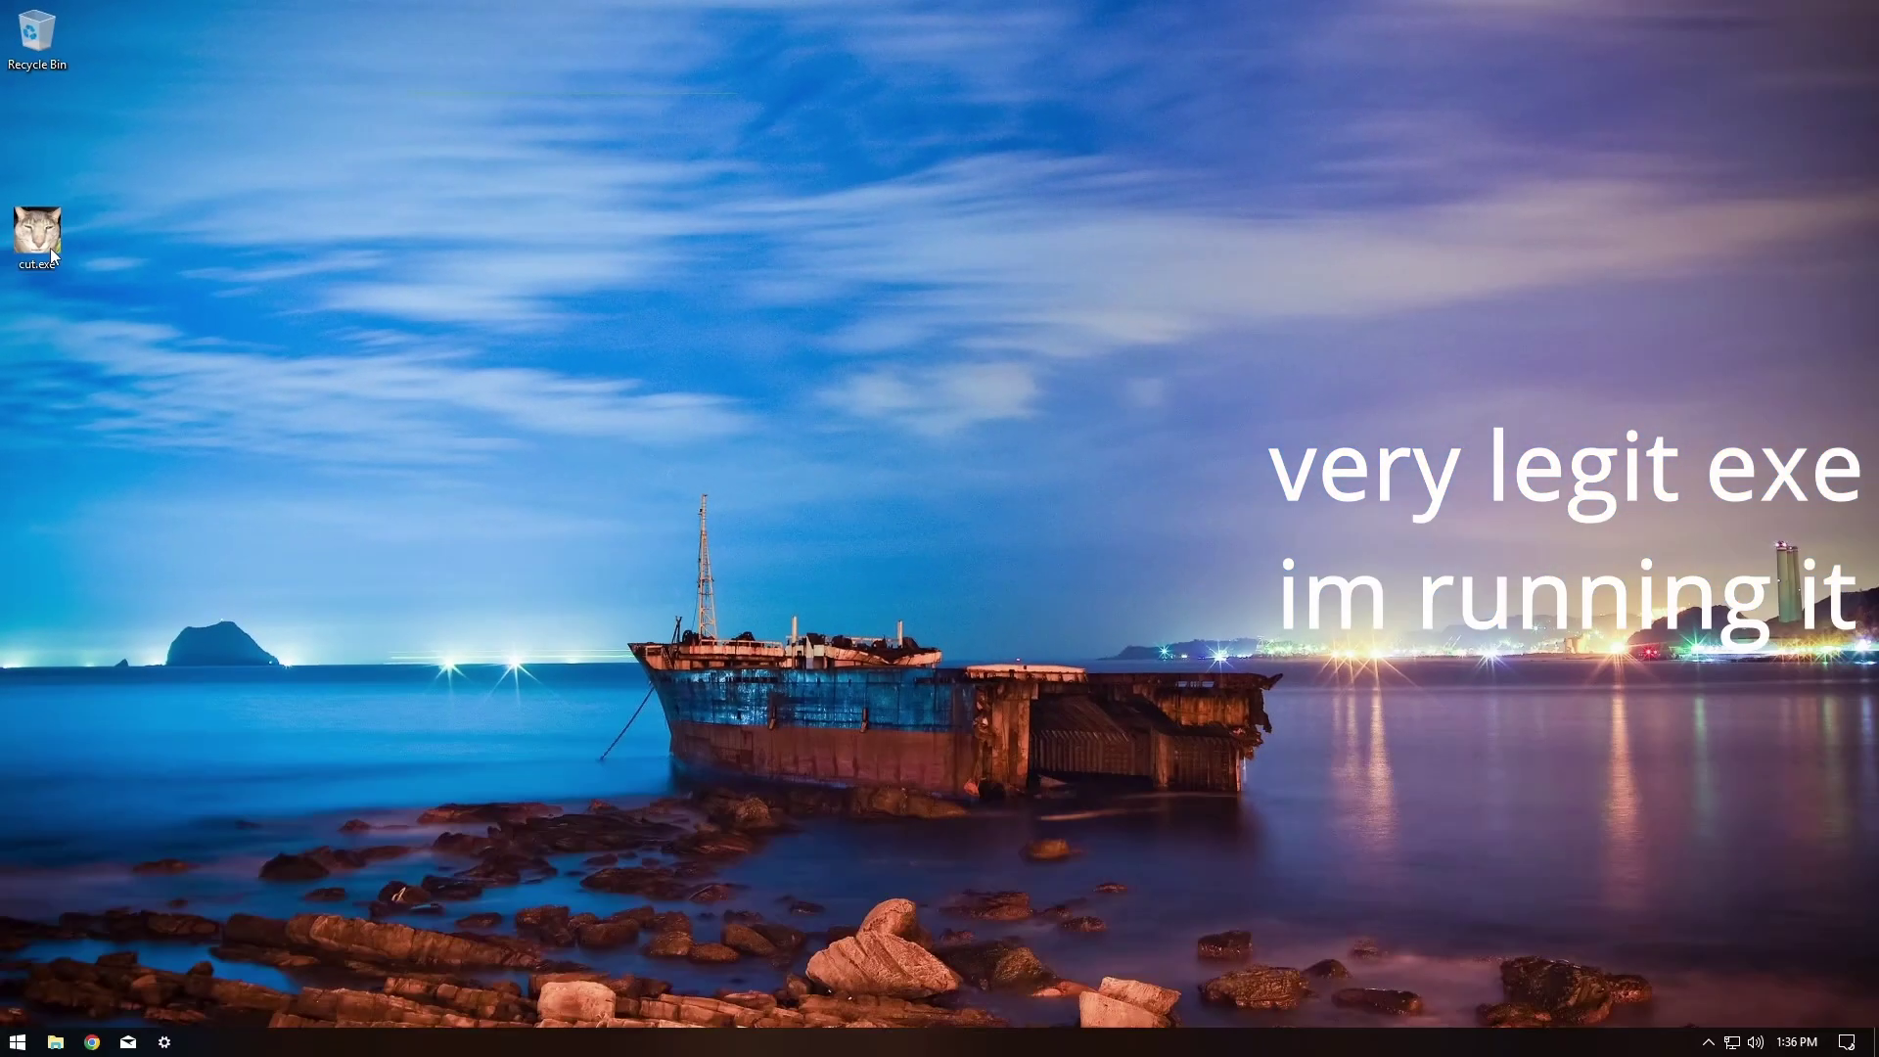
{"action": "double_click", "coordinate": [54, 252]}
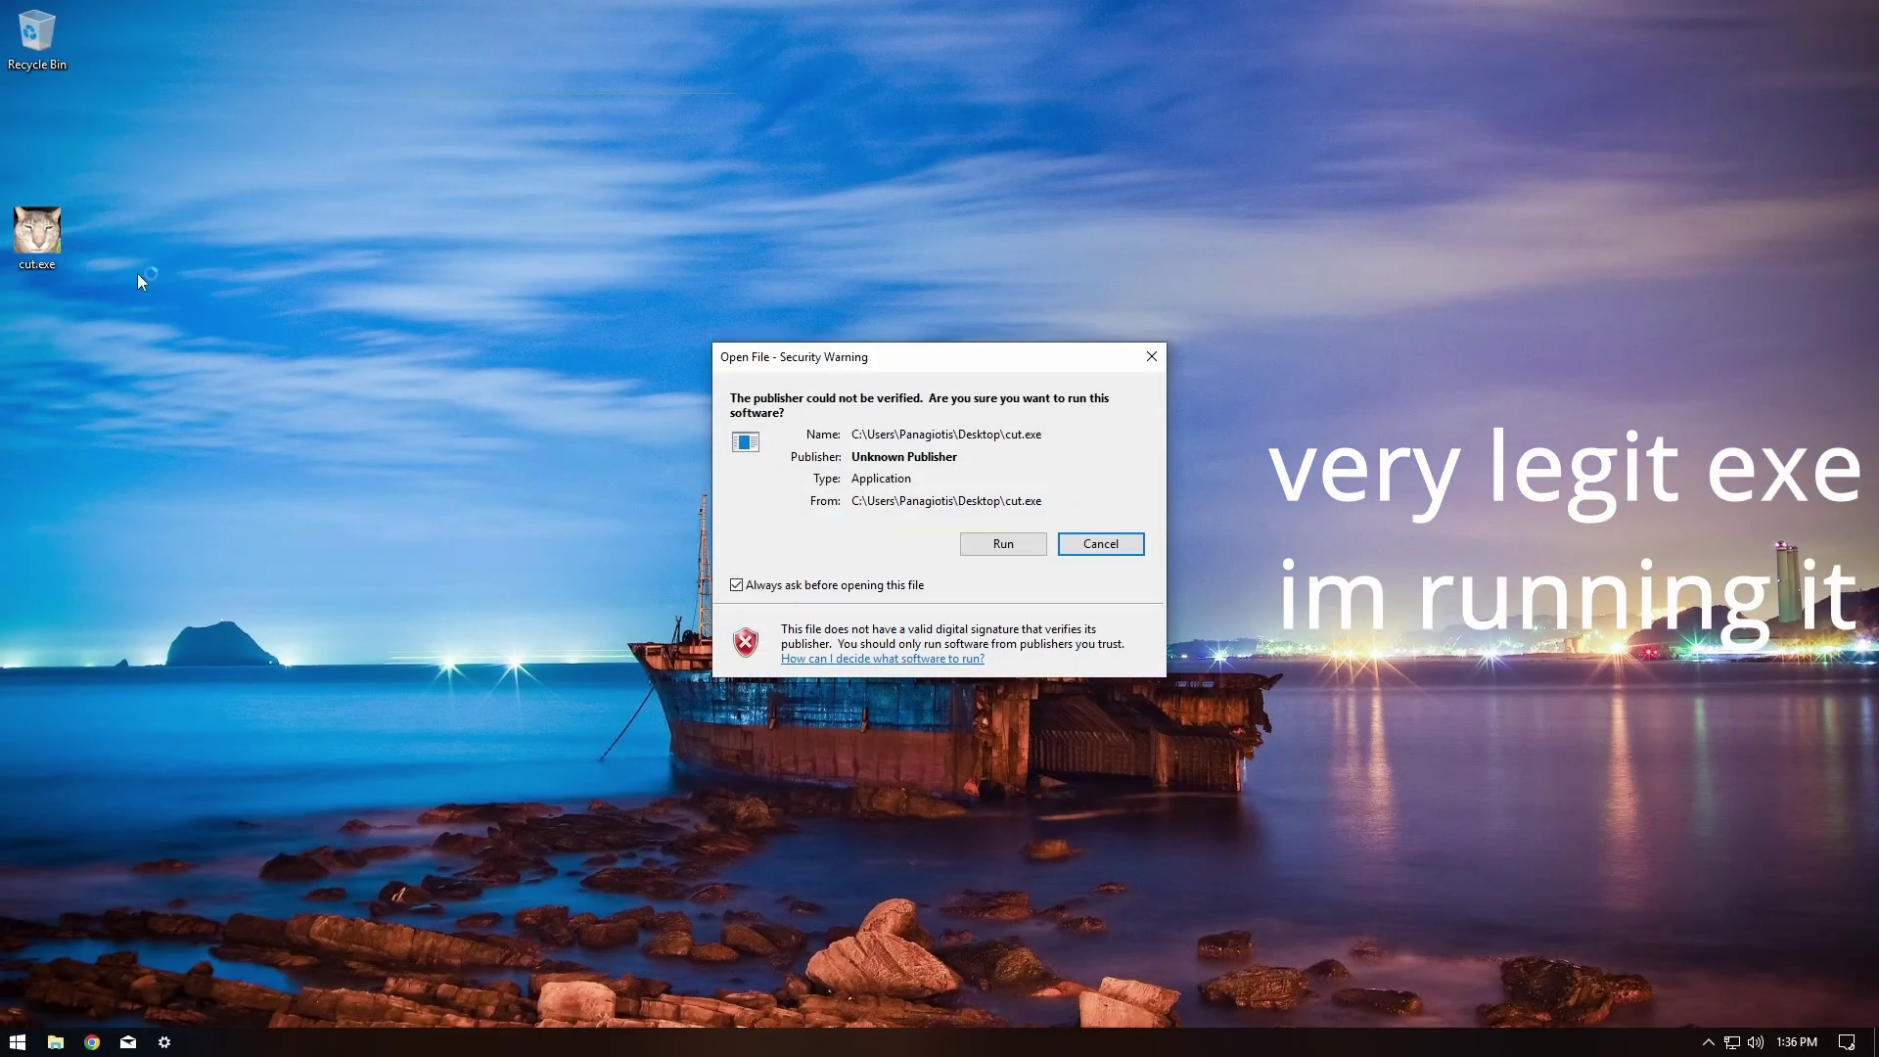
{"action": "left_click", "coordinate": [1005, 544]}
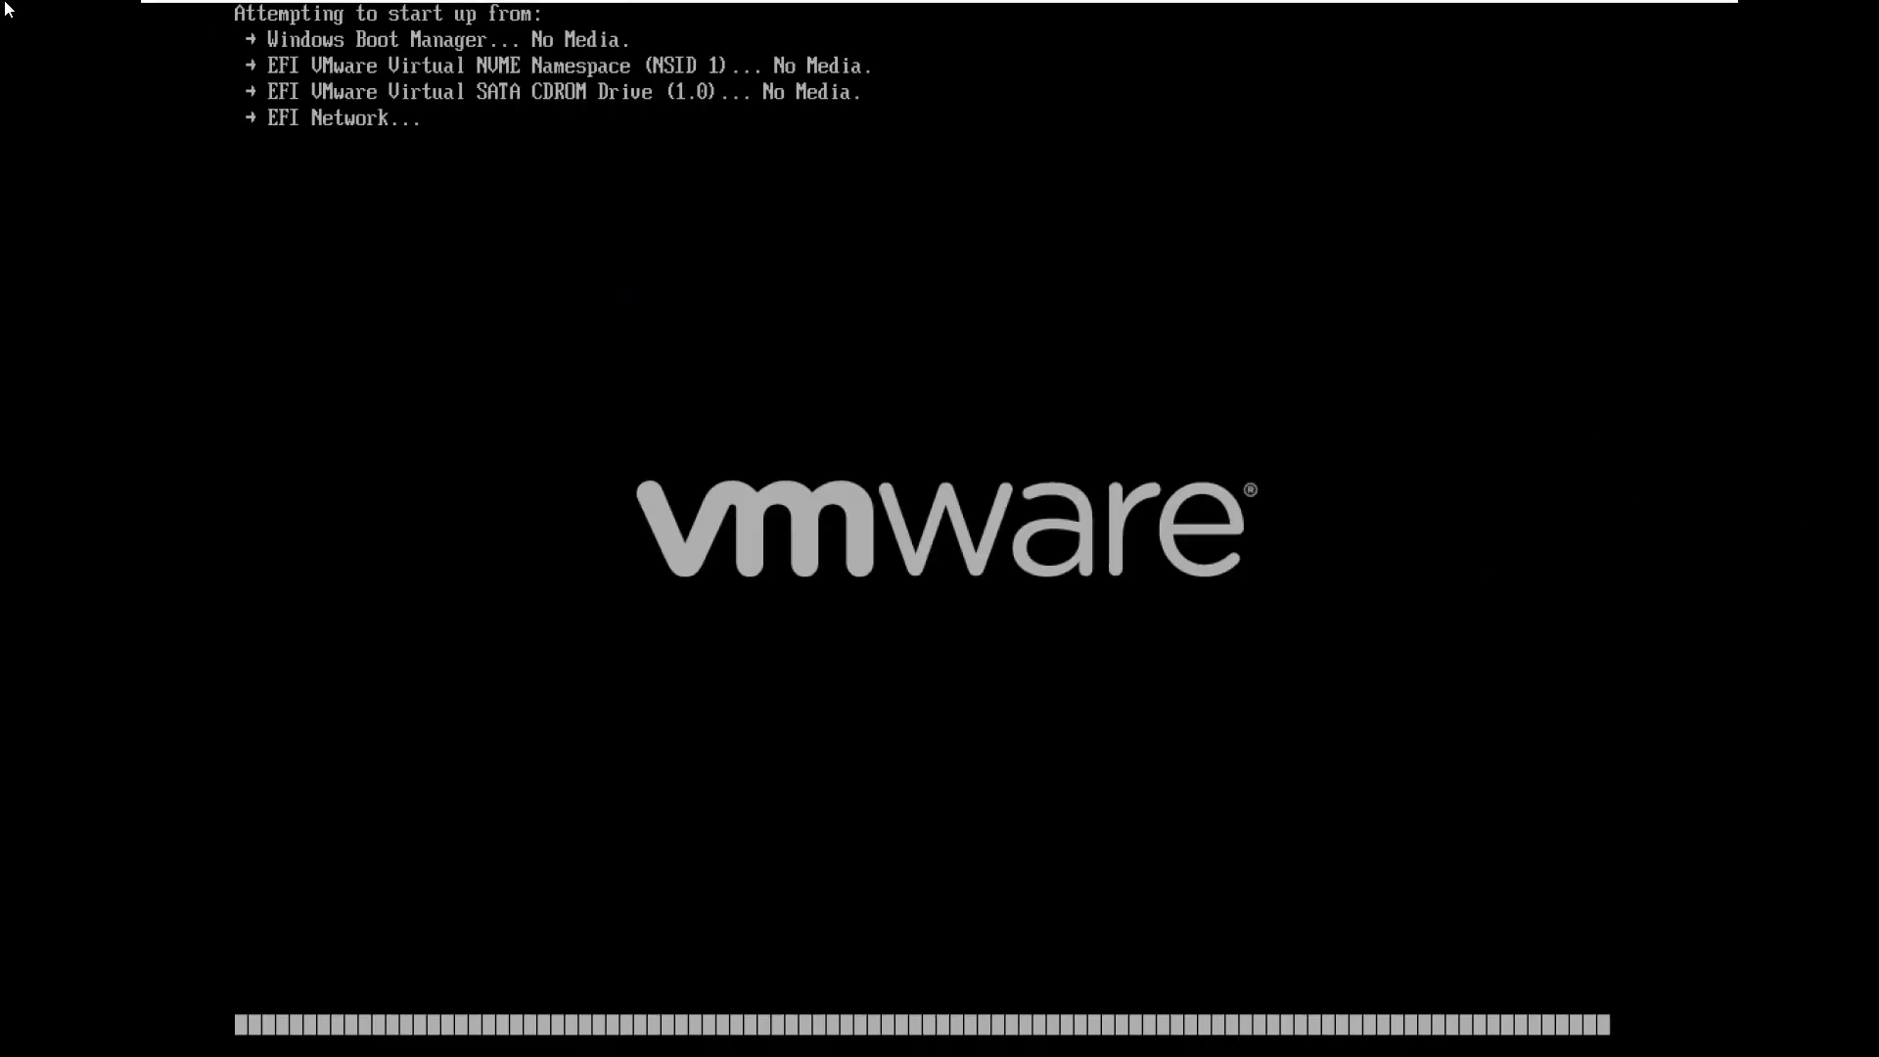
{"action": "left_click", "coordinate": [321, 12]}
{"action": "mouse_move", "coordinate": [694, 152]}
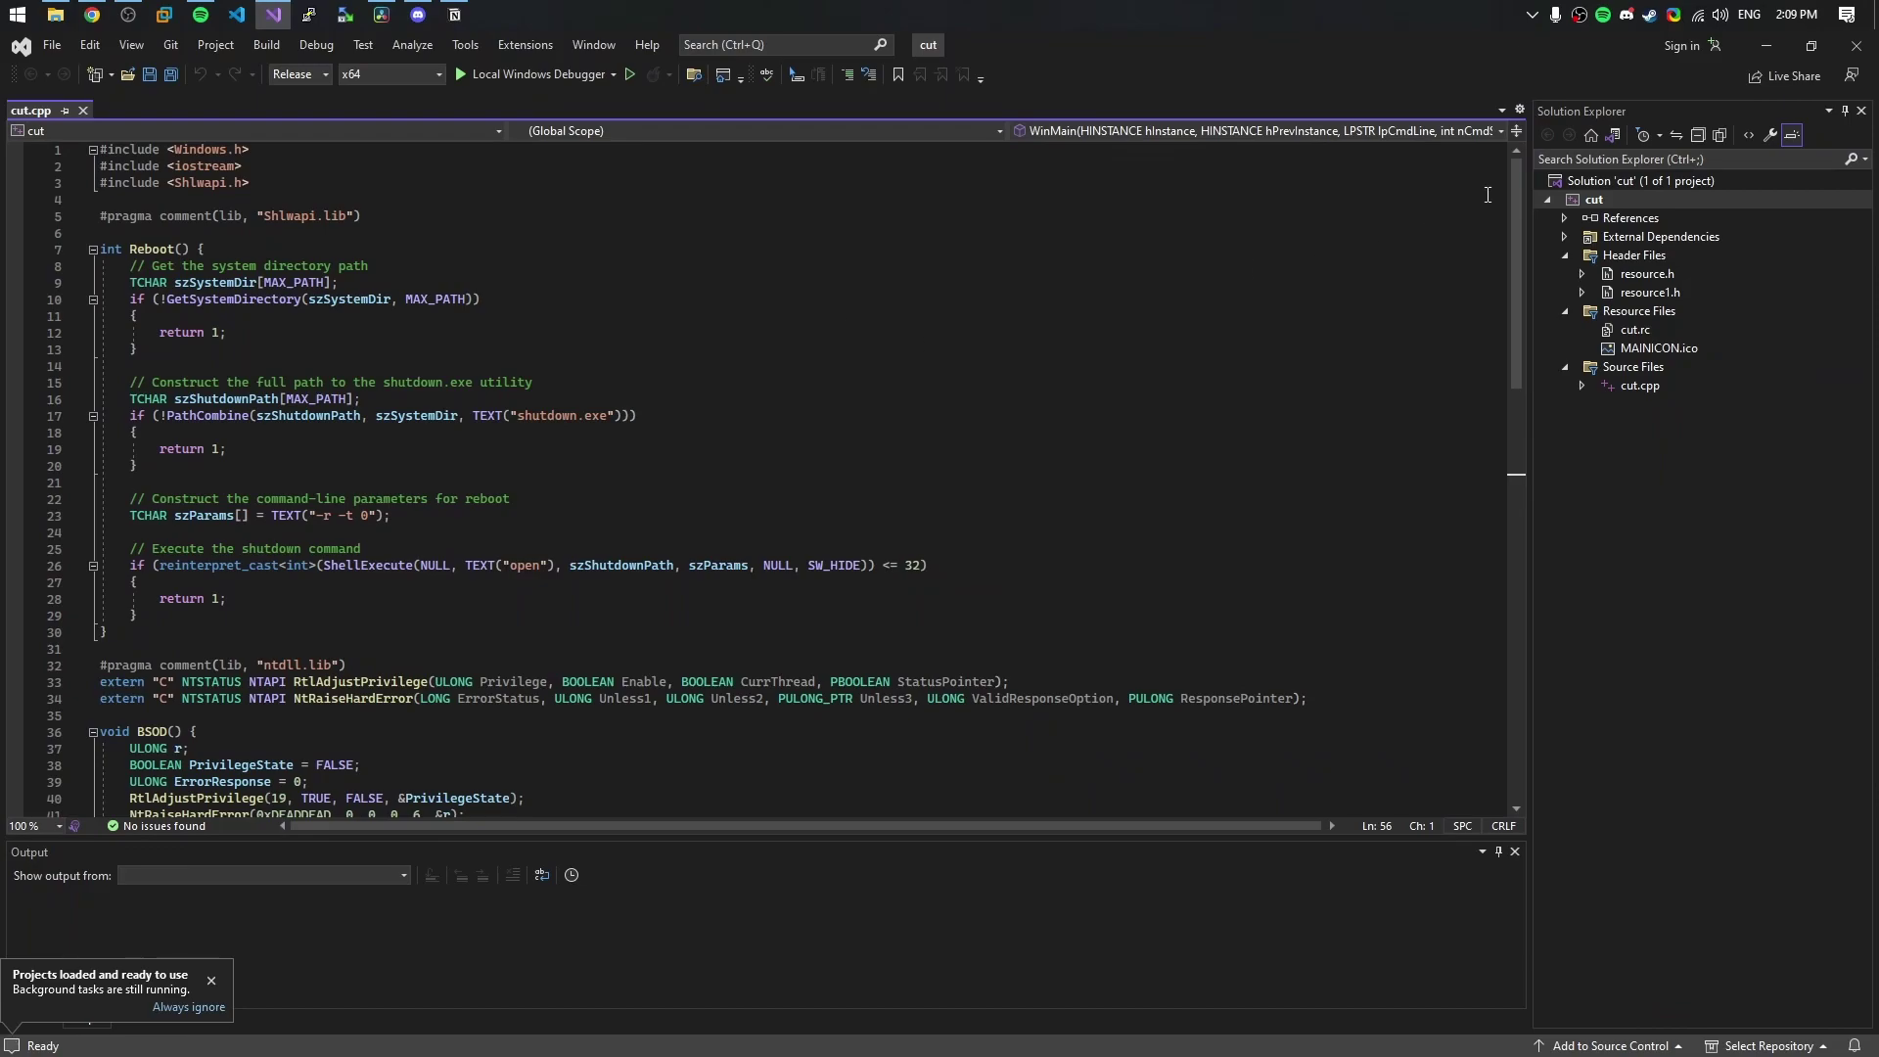
{"action": "left_click_drag", "start_coordinate": [1516, 191], "coordinate": [1559, 409]}
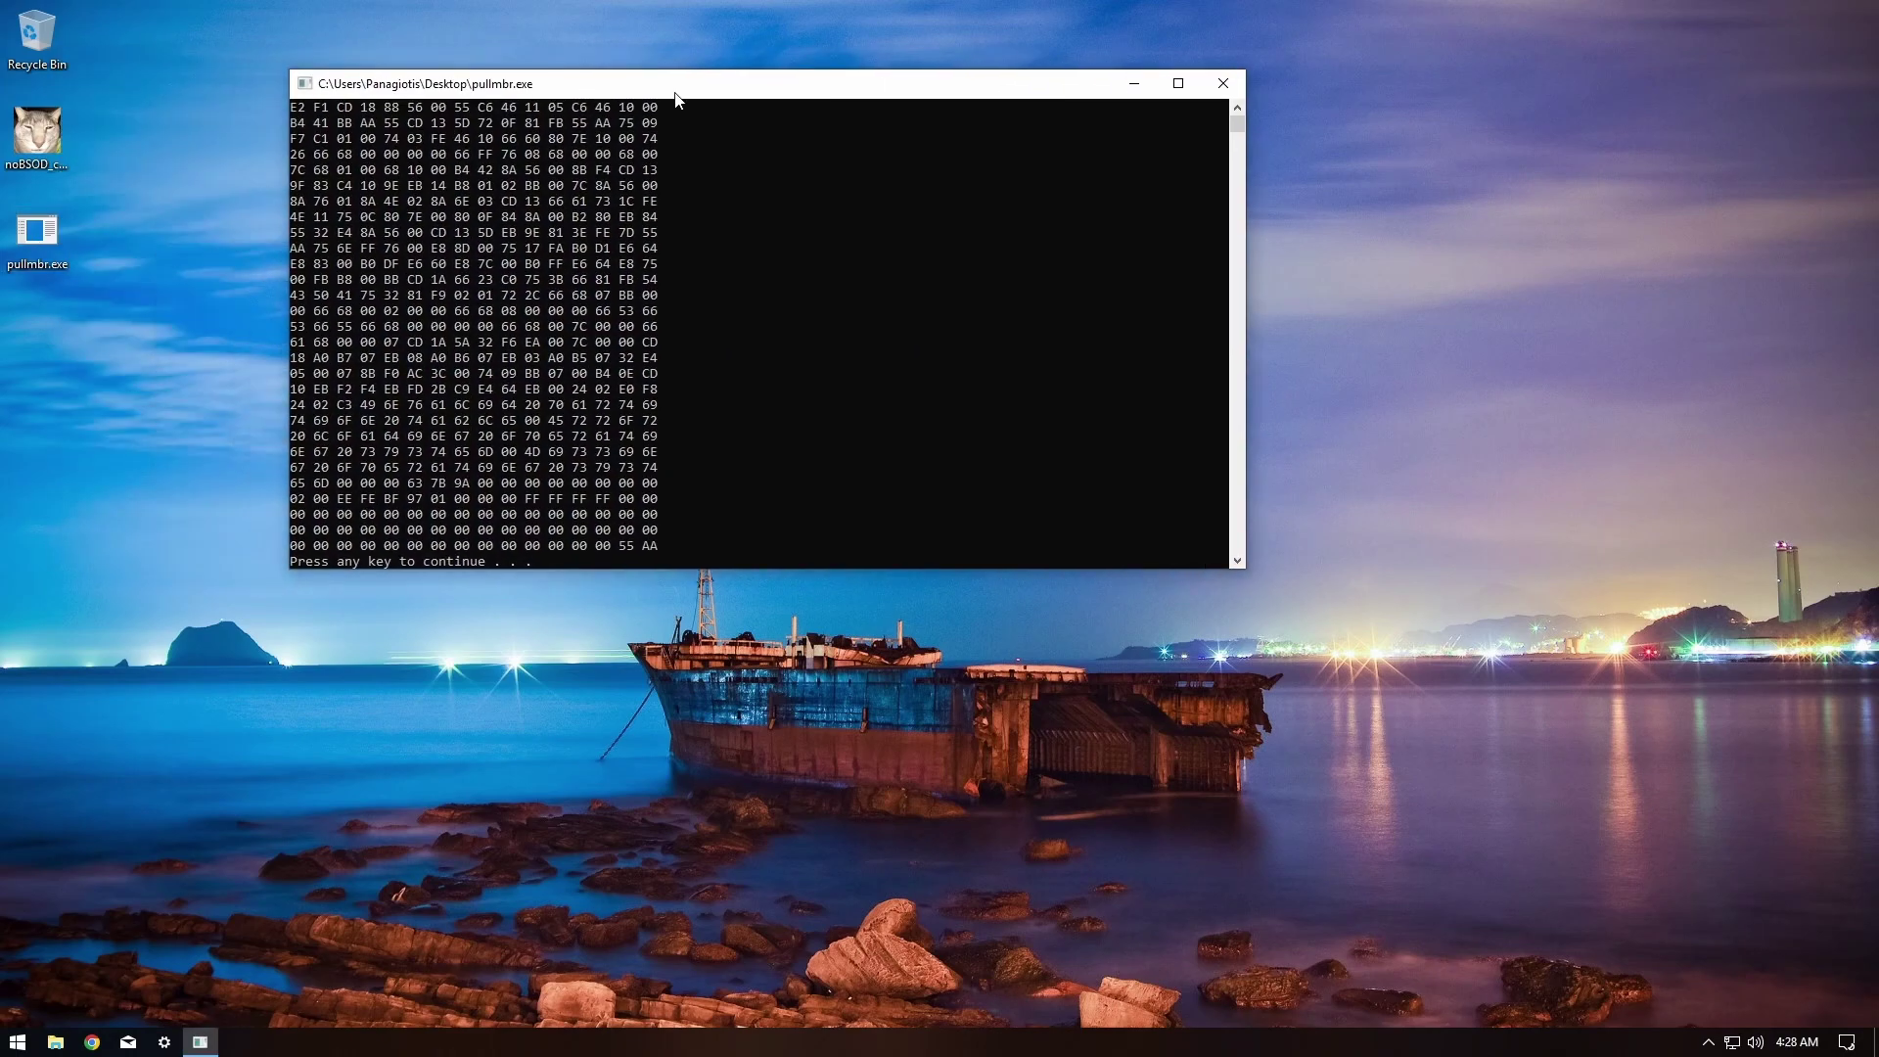
{"action": "mouse_move", "coordinate": [1252, 576]}
{"action": "left_mouse_down"}
{"action": "mouse_move", "coordinate": [893, 701]}
{"action": "mouse_move", "coordinate": [791, 782]}
{"action": "left_mouse_up"}
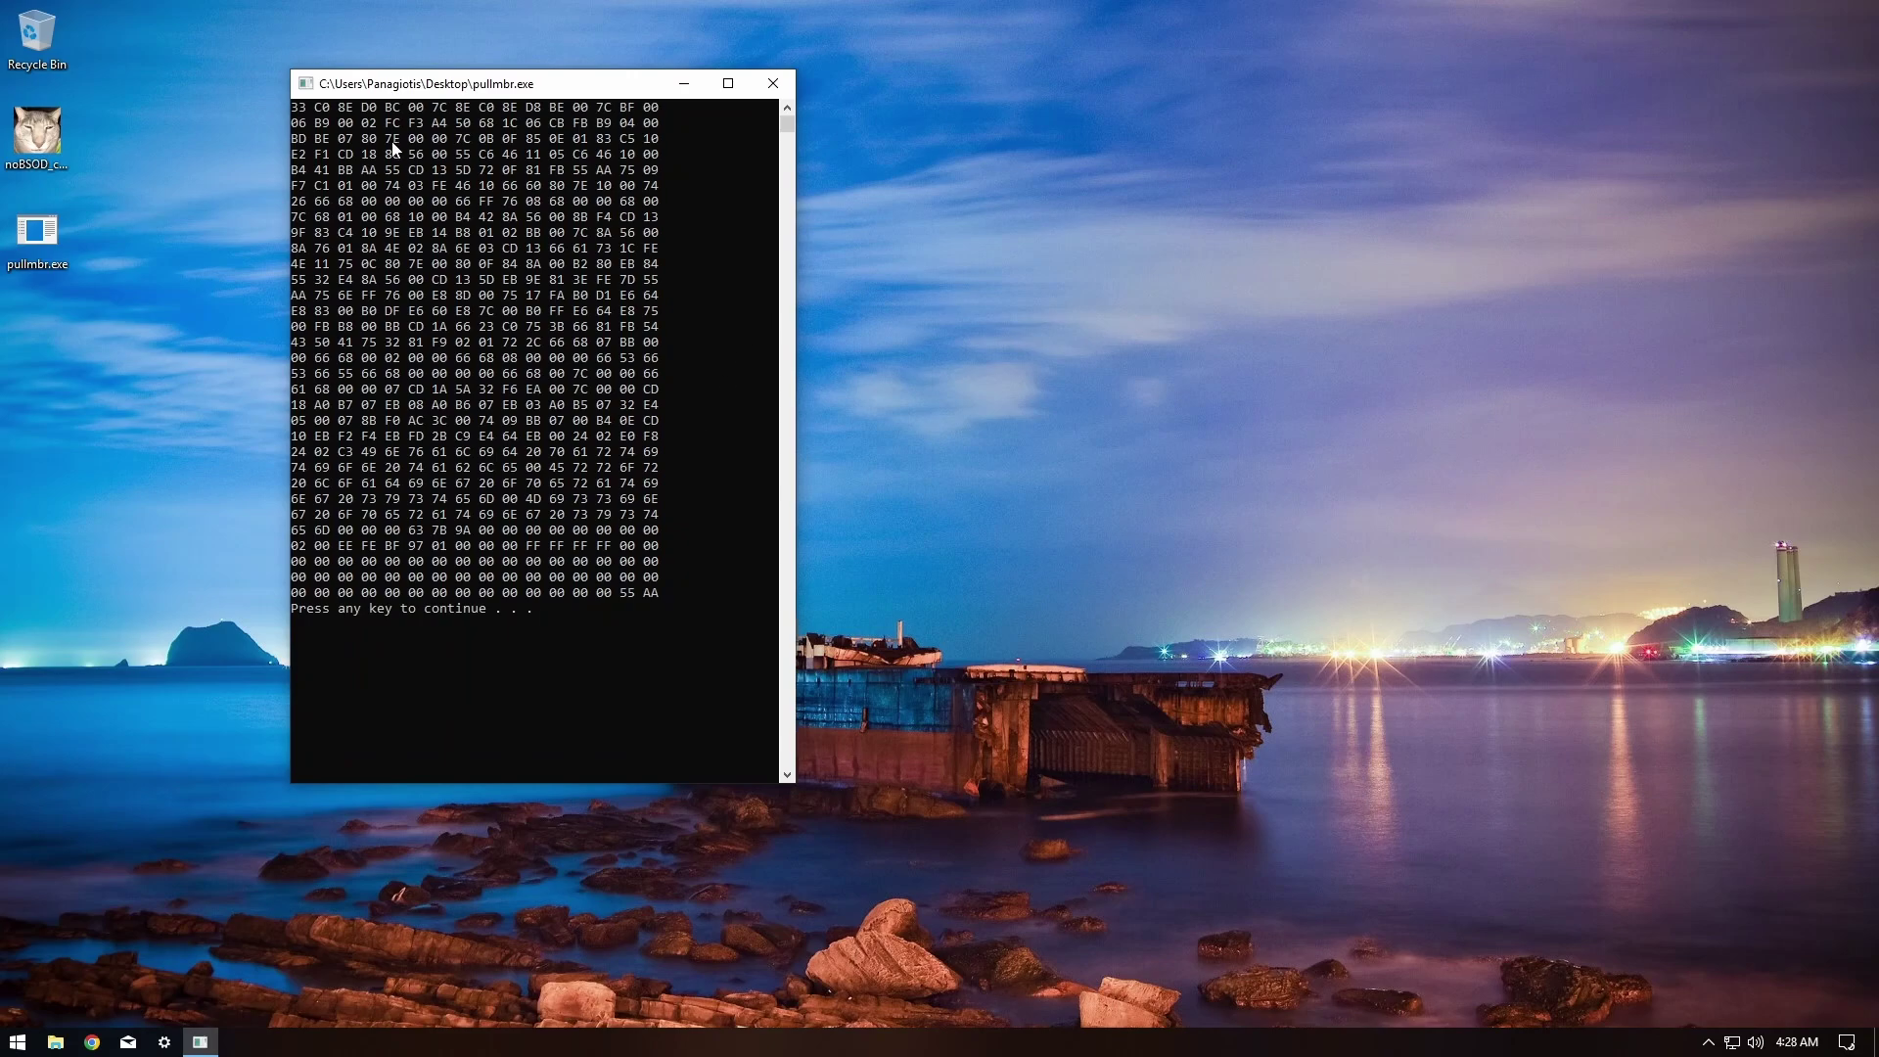
{"action": "left_click", "coordinate": [47, 147]}
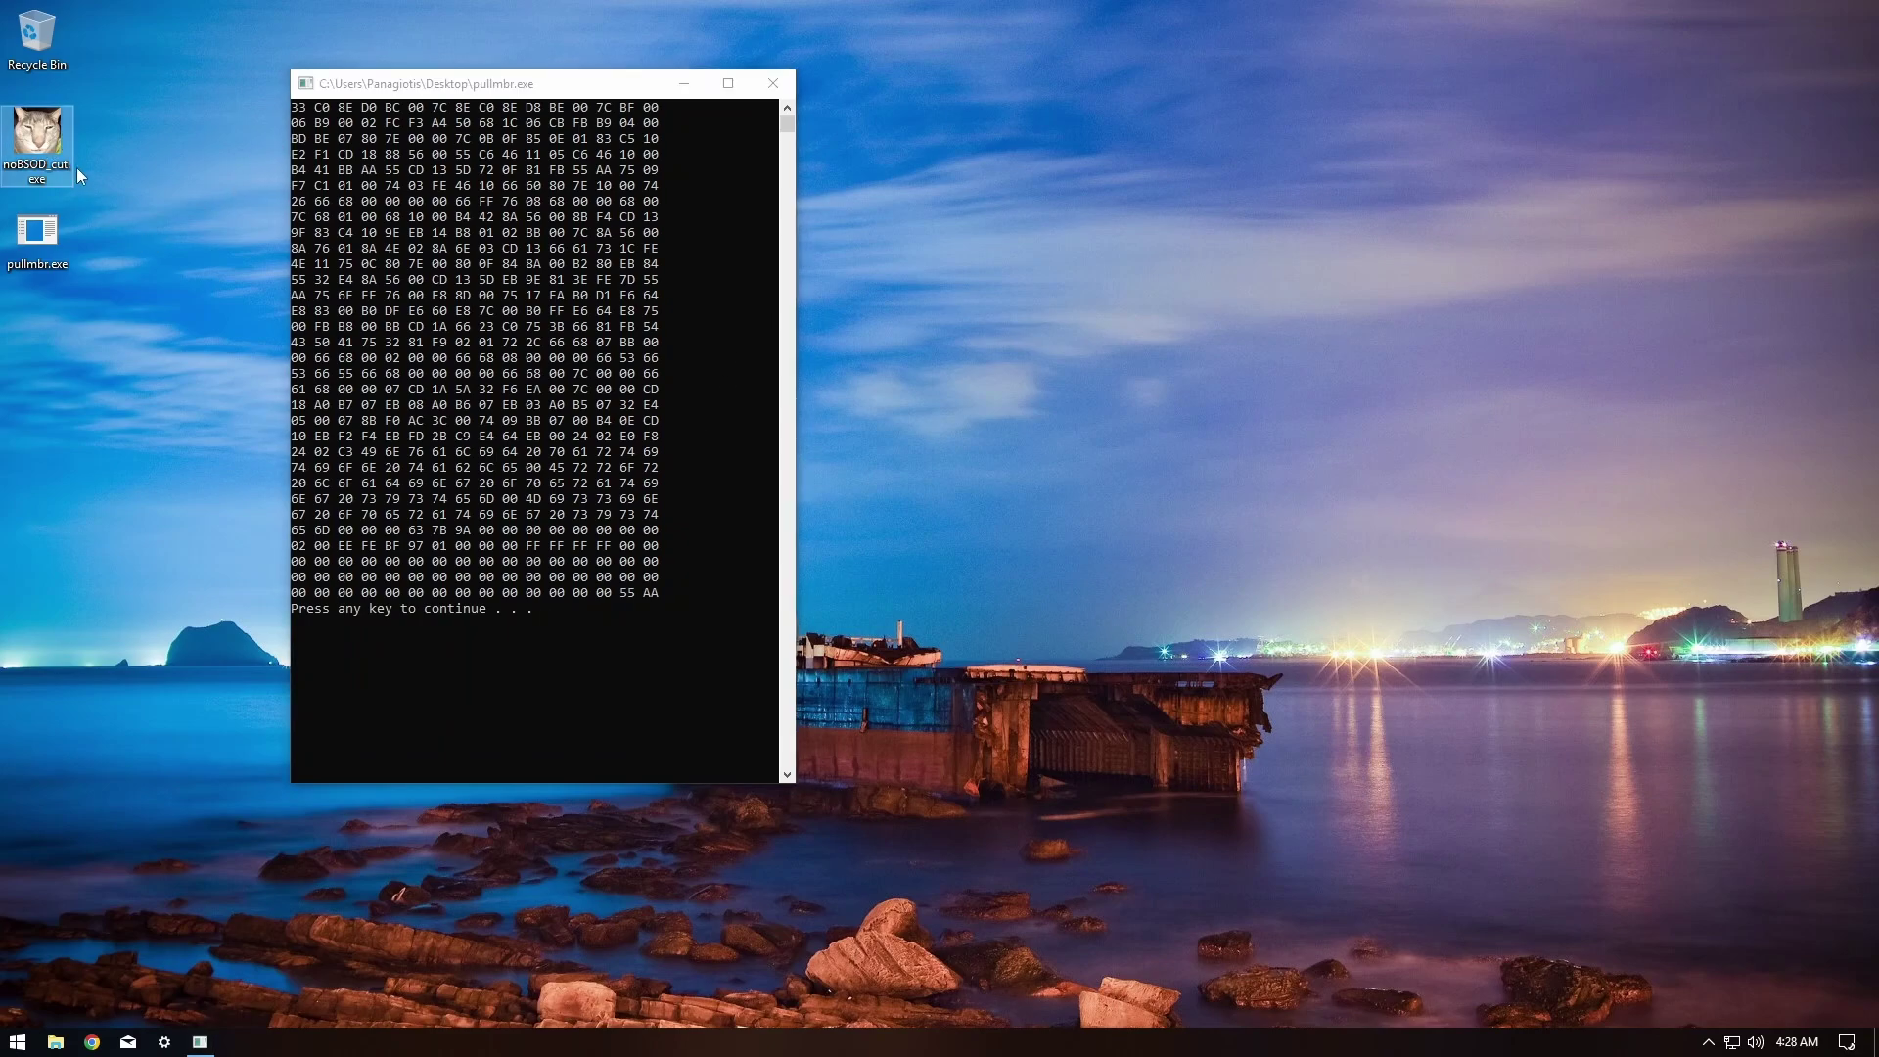
{"action": "right_click", "coordinate": [159, 280]}
{"action": "left_click", "coordinate": [210, 339]}
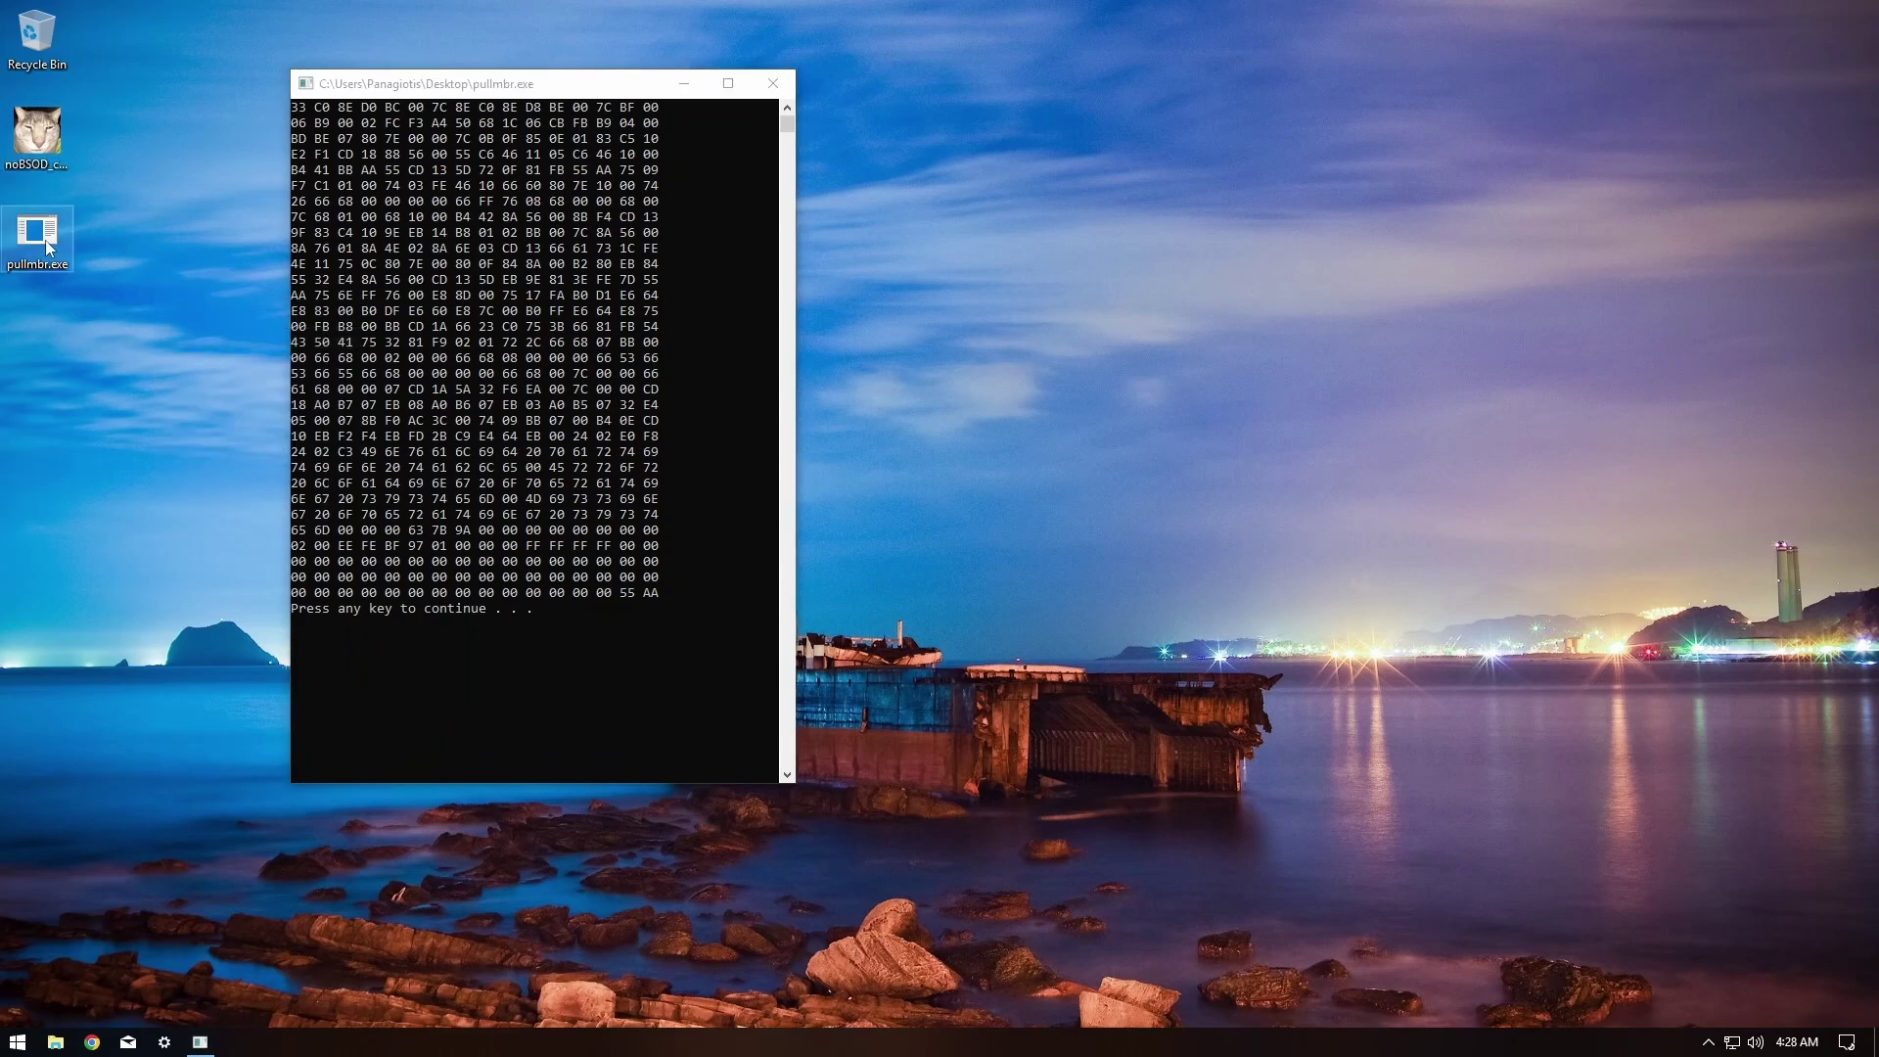
Run pullmbr.exe again and place its all-zeros dump beside the original 55 AA dump
{"action": "double_click", "coordinate": [46, 239]}
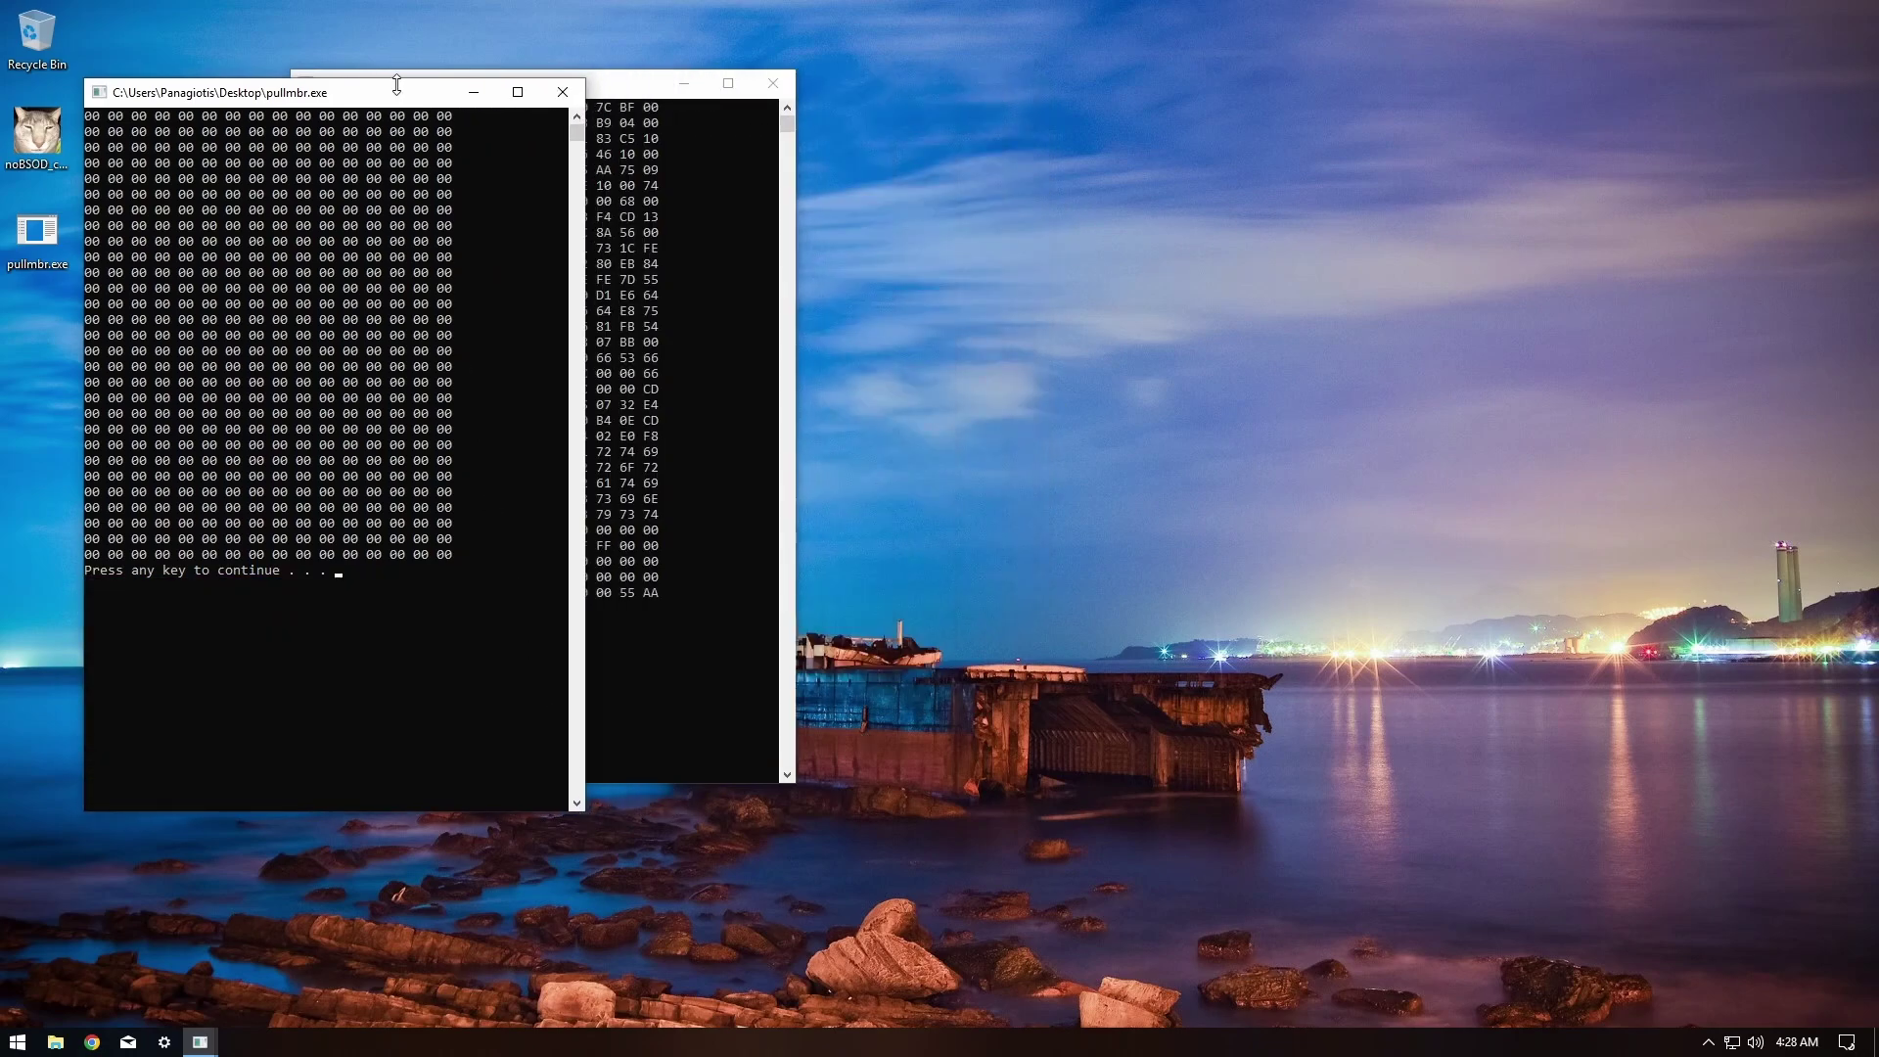
{"action": "mouse_move", "coordinate": [391, 88]}
{"action": "left_mouse_down"}
{"action": "mouse_move", "coordinate": [725, 125]}
{"action": "mouse_move", "coordinate": [1124, 117]}
{"action": "left_mouse_up"}
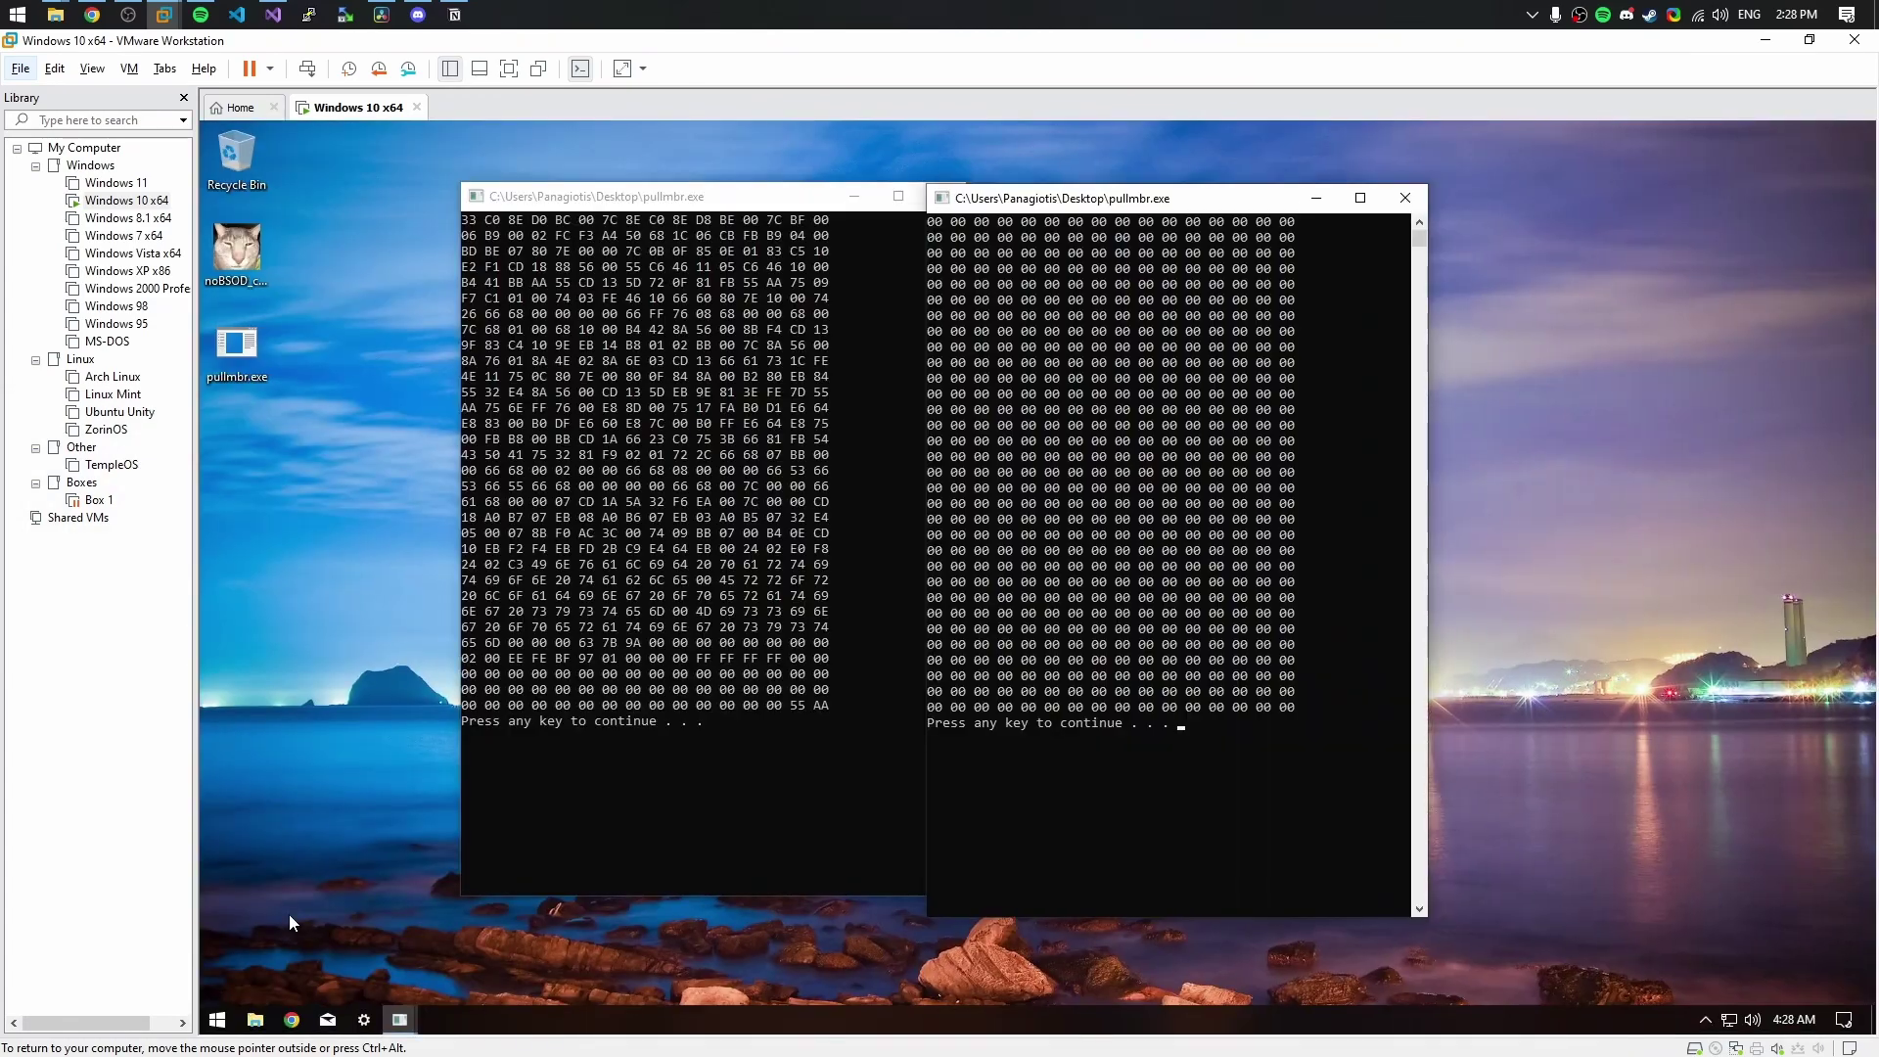
Restart Windows from the guest Start menu, then force a reset from VMware's Power menu
{"action": "left_click", "coordinate": [218, 1020]}
{"action": "left_click", "coordinate": [228, 980]}
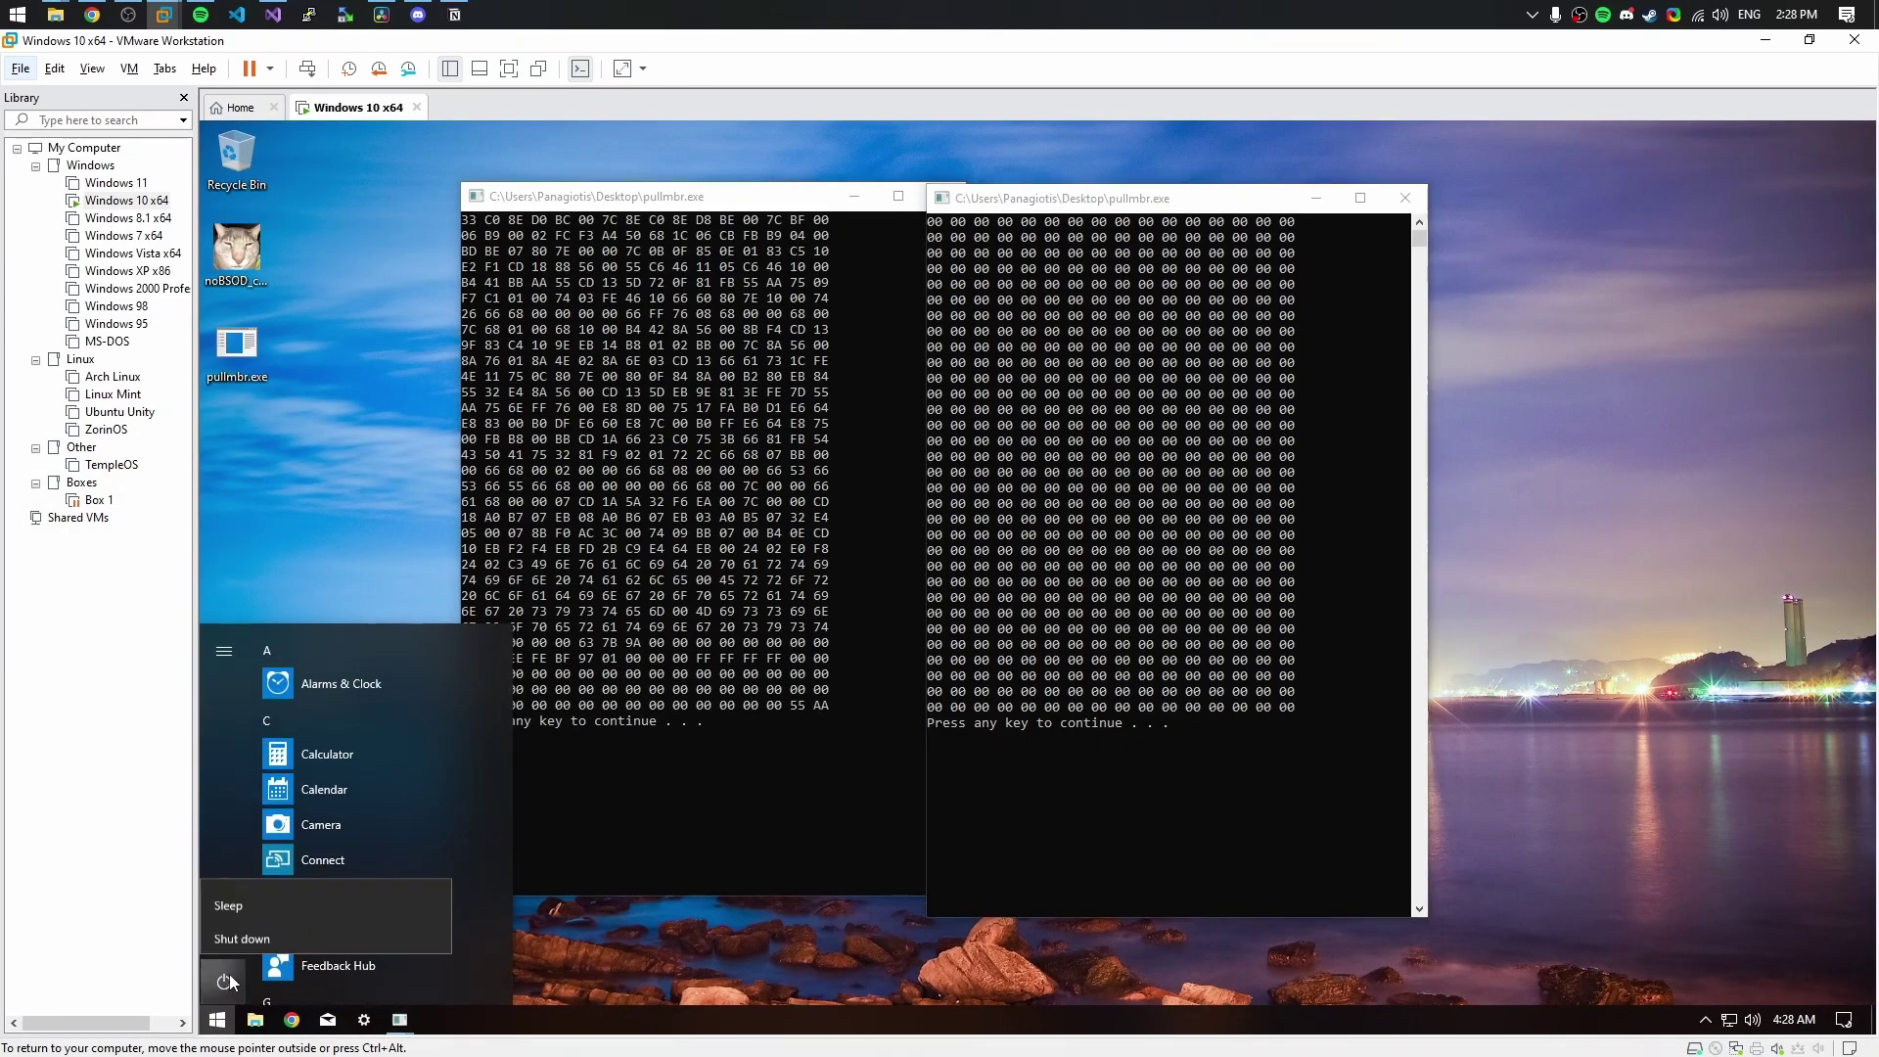
{"action": "left_click", "coordinate": [252, 929]}
{"action": "left_click", "coordinate": [130, 69]}
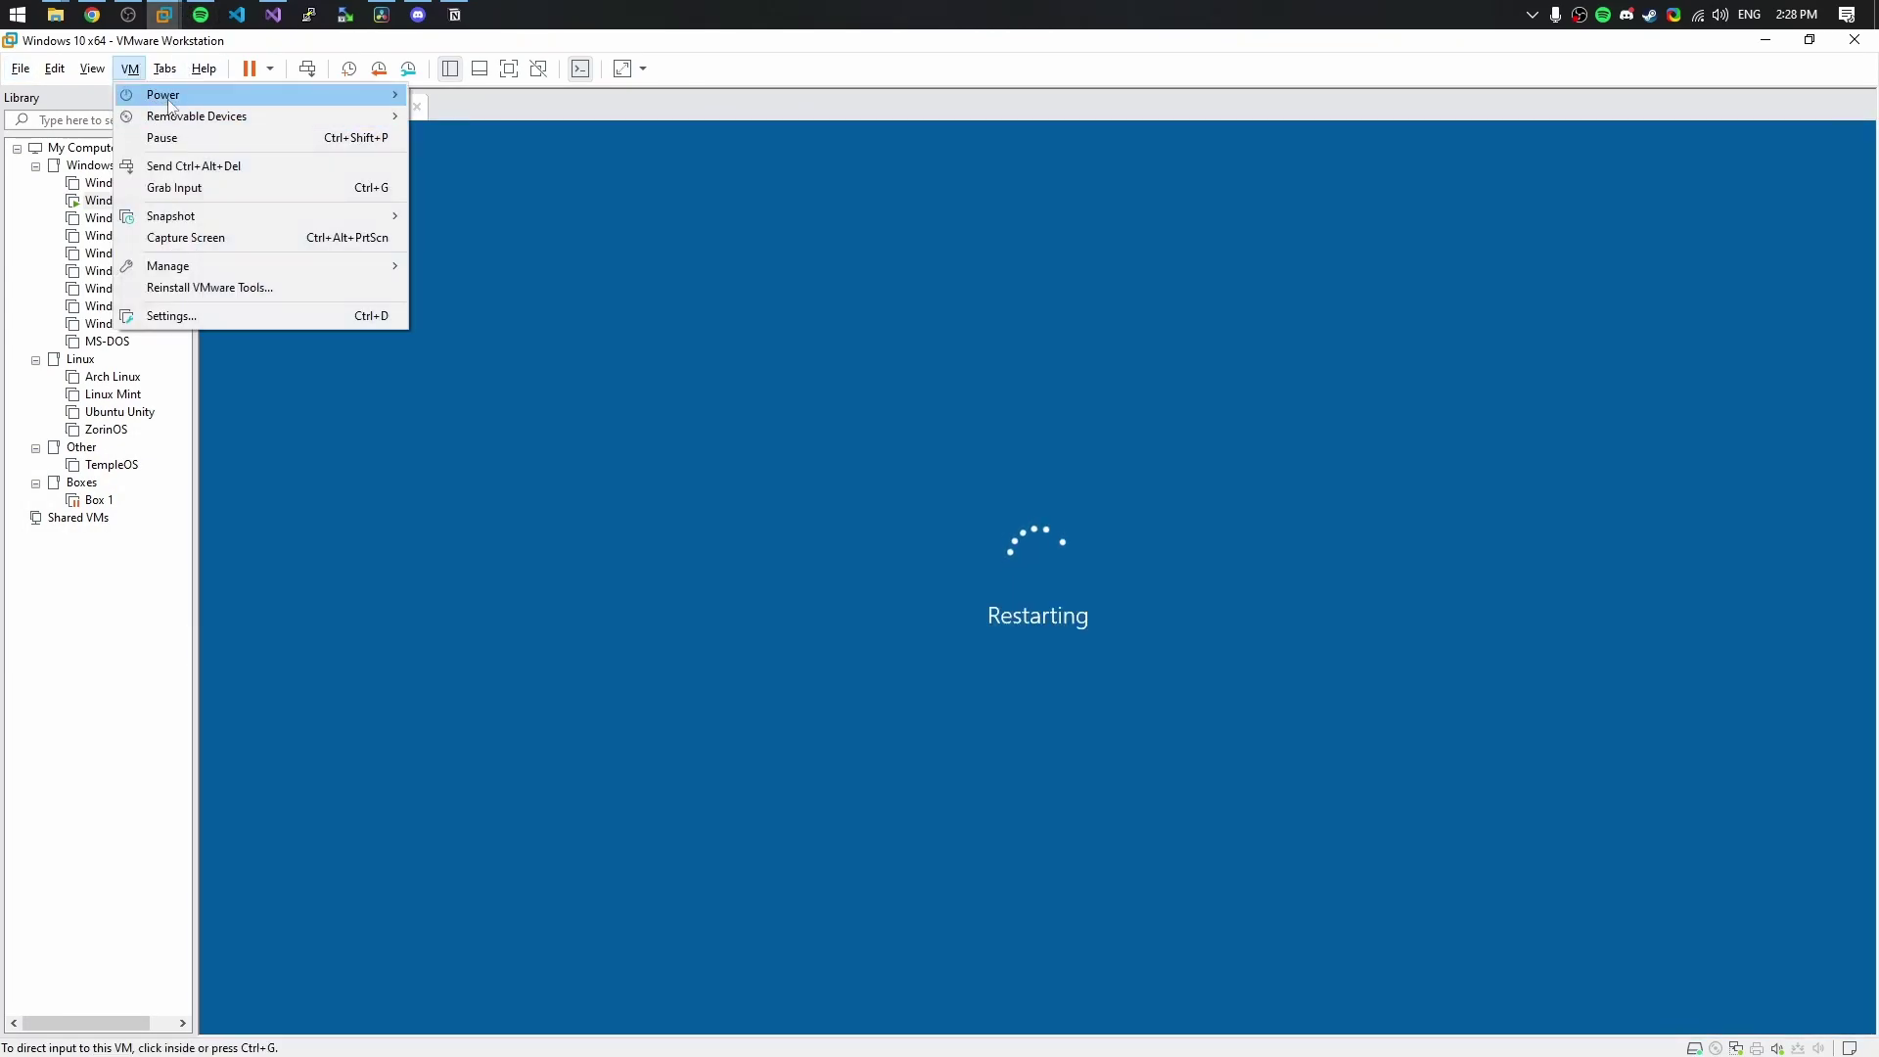
{"action": "left_click", "coordinate": [471, 256]}
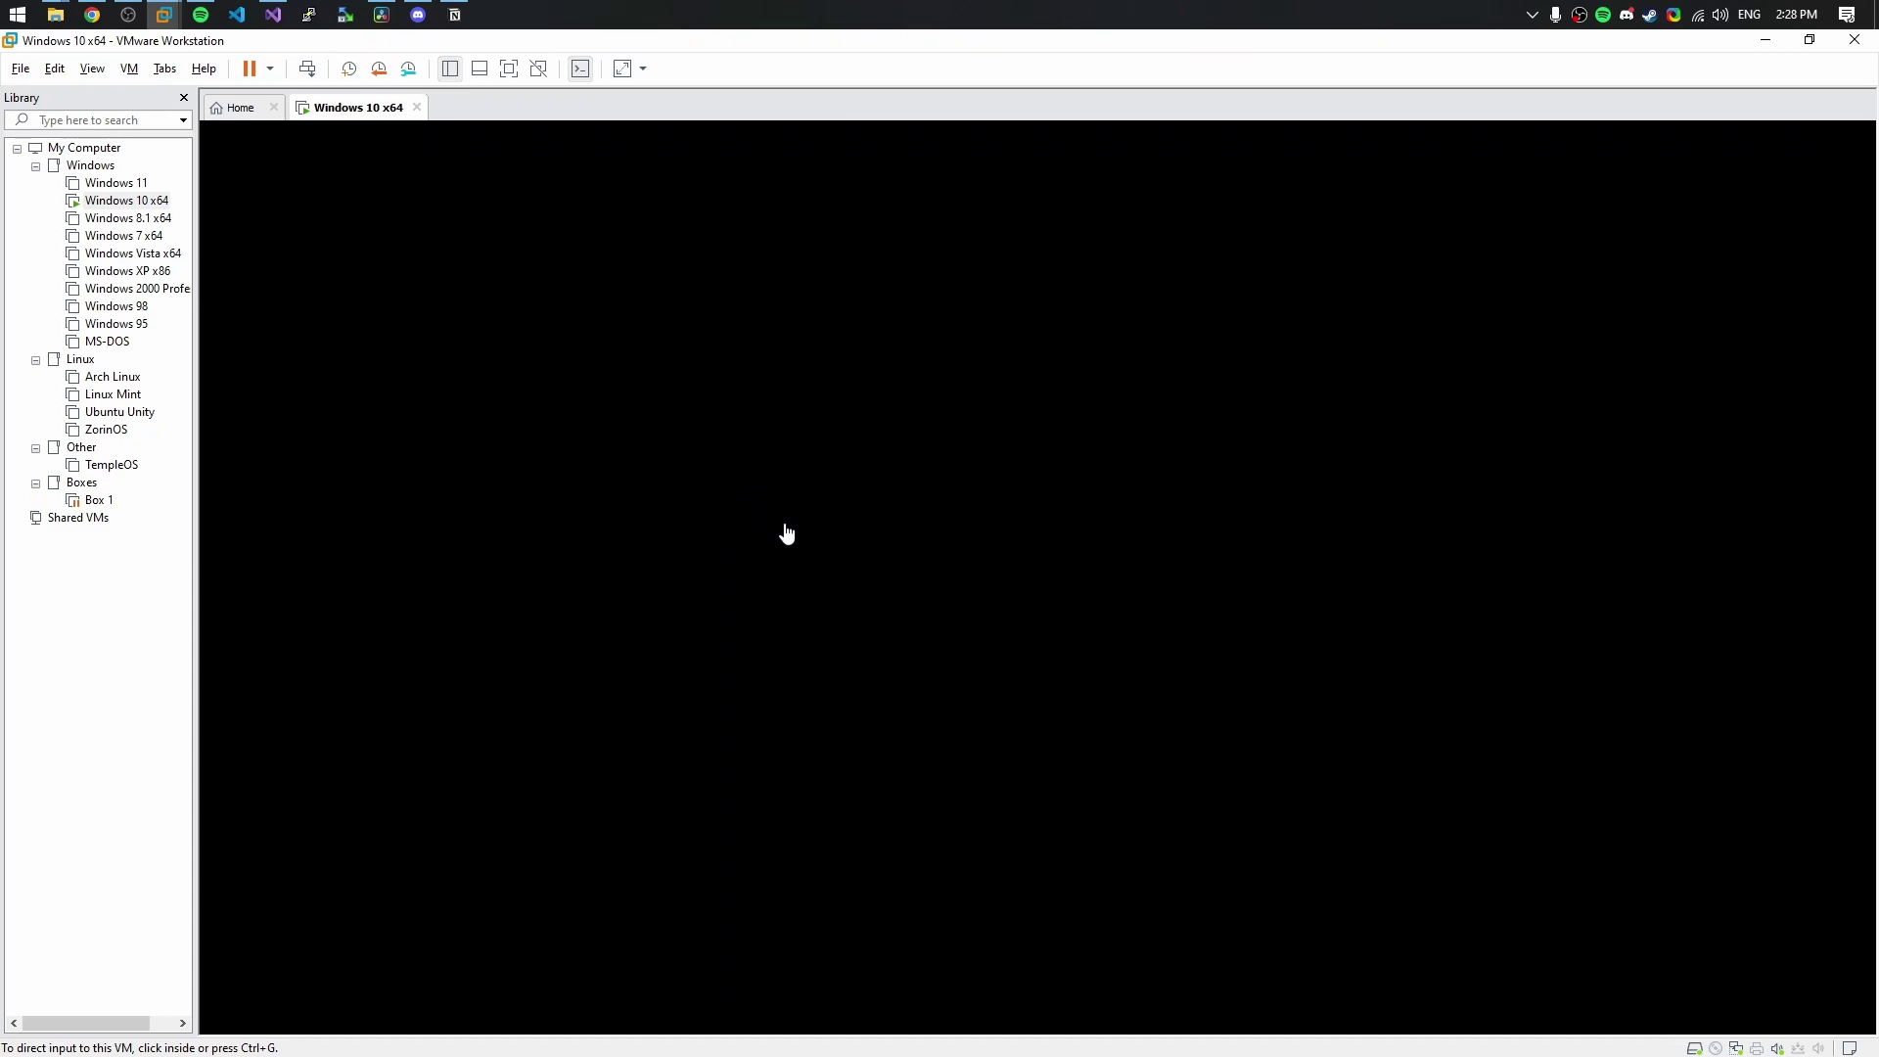